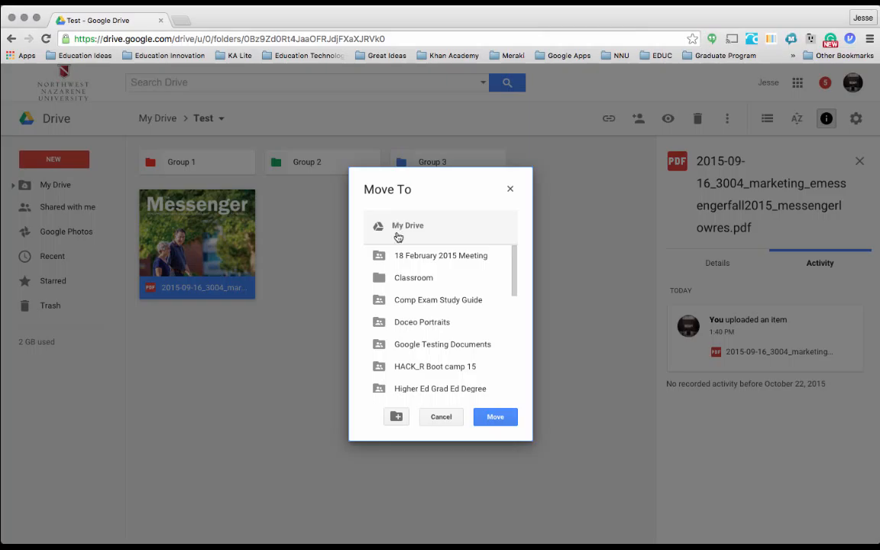
{"action": "scroll", "coordinate": [415, 361], "scroll_direction": "down", "scroll_amount": 10}
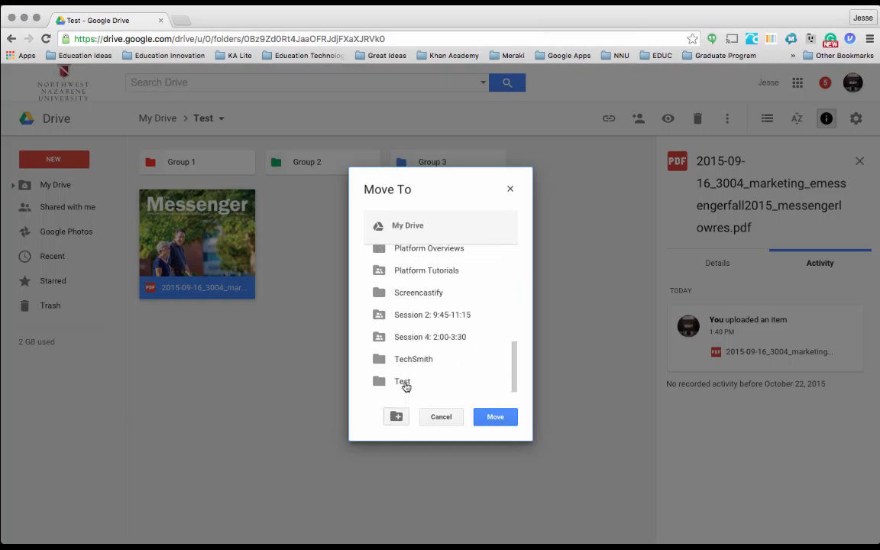
{"action": "double_click", "coordinate": [403, 381]}
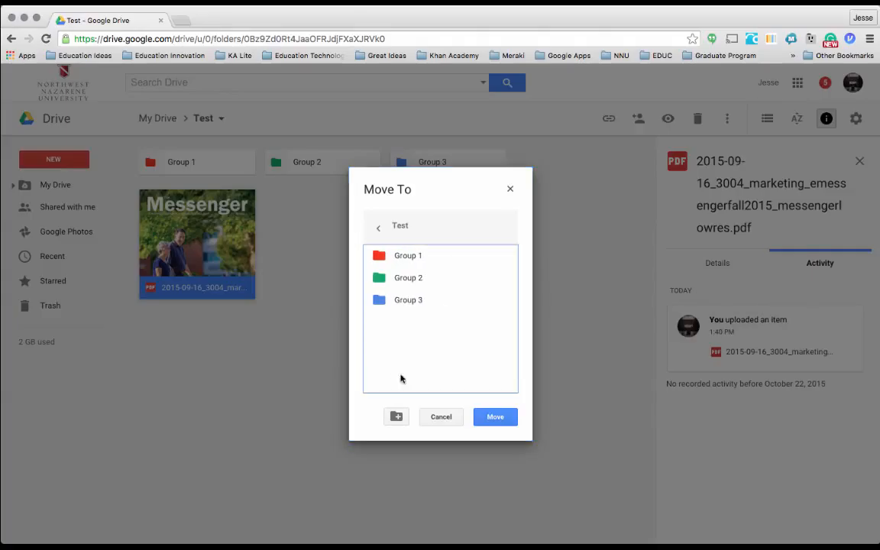
{"action": "left_click", "coordinate": [410, 257]}
{"action": "left_click", "coordinate": [410, 277]}
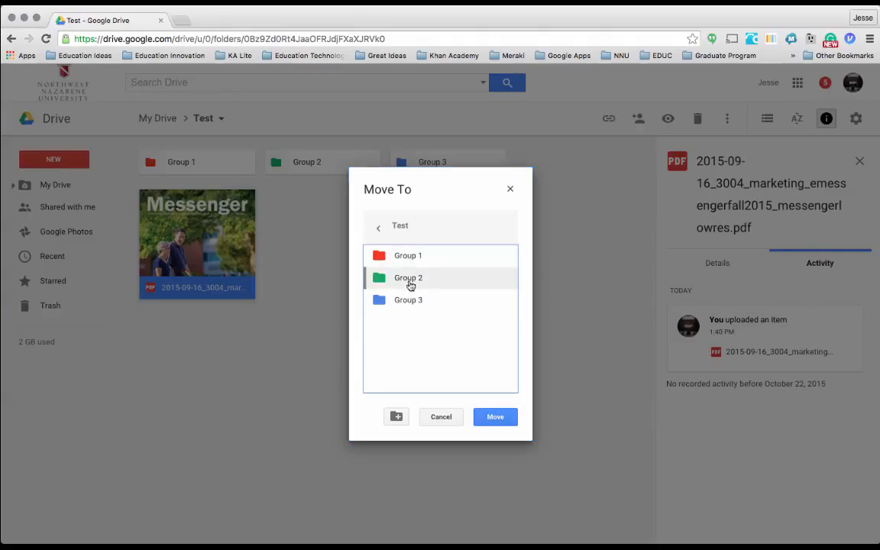
{"action": "left_click", "coordinate": [409, 299]}
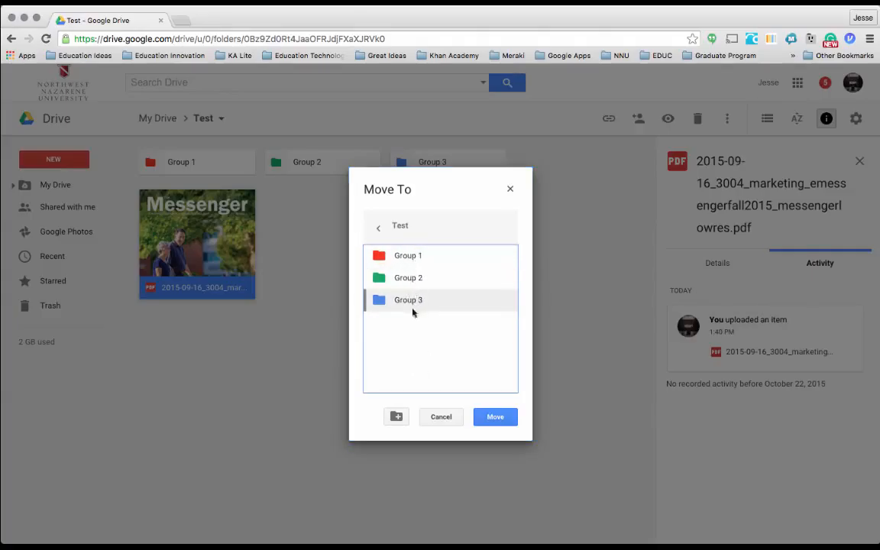
{"action": "left_click", "coordinate": [441, 417]}
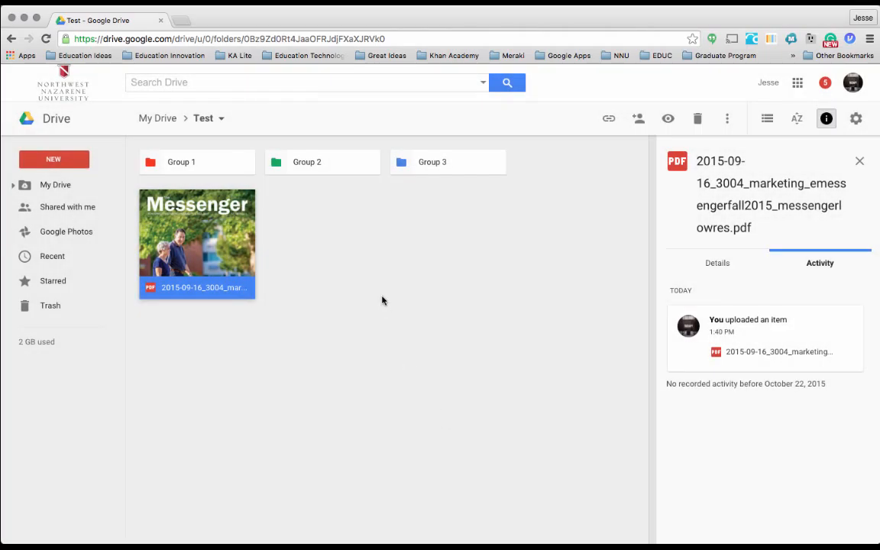
{"action": "left_click_drag", "start_coordinate": [220, 244], "coordinate": [167, 253]}
- Create a new folder named delete inside the Test folder
{"action": "right_click", "coordinate": [410, 267]}
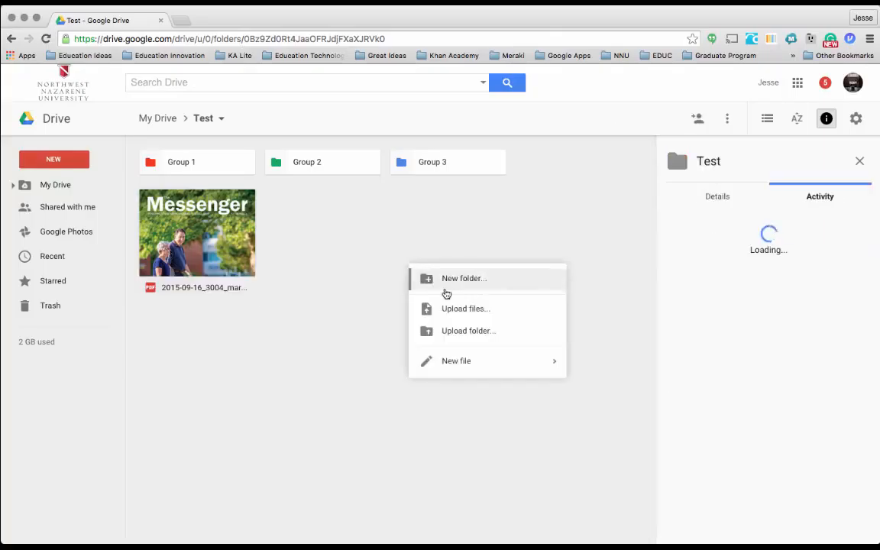
{"action": "left_click", "coordinate": [445, 280]}
{"action": "type", "text": "dlee"}
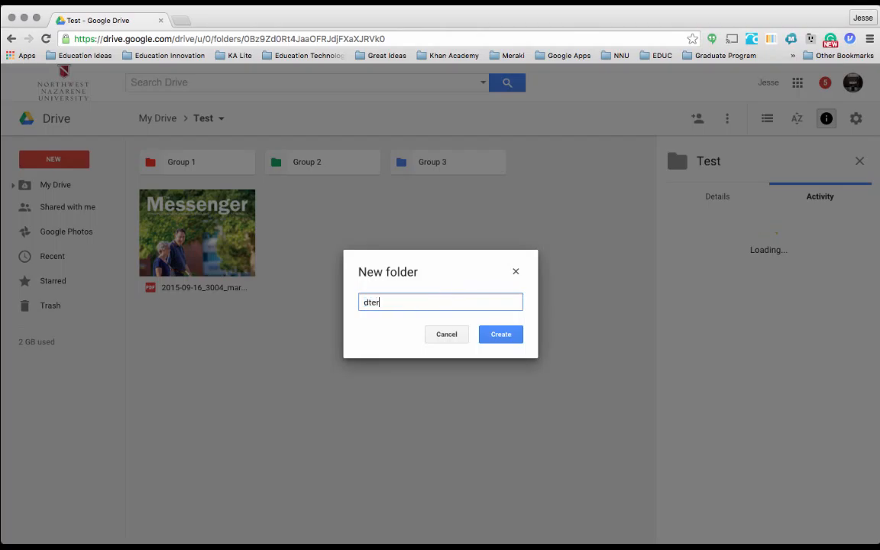
{"action": "key", "text": "BackSpace"}
{"action": "key", "text": "BackSpace"}
{"action": "key", "text": "BackSpace"}
{"action": "type", "text": "elete"}
{"action": "key", "text": "Return"}
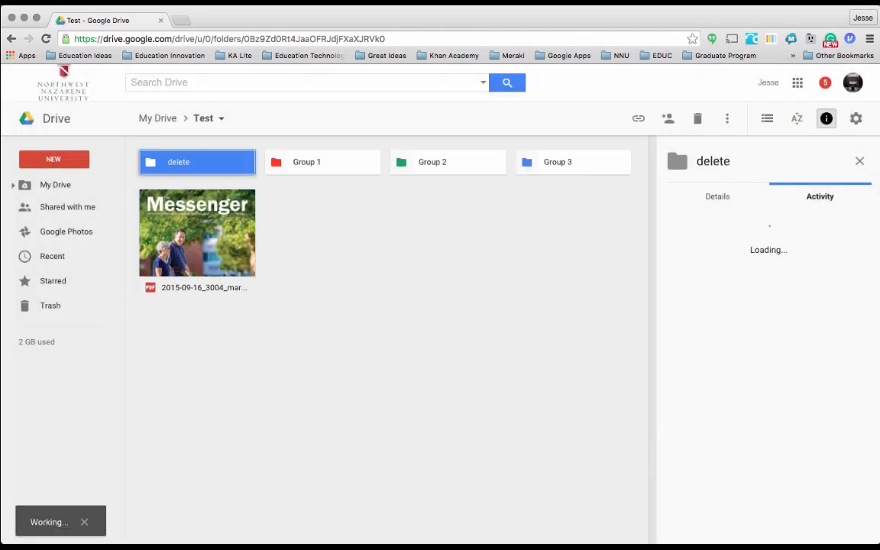
{"action": "left_click", "coordinate": [407, 289]}
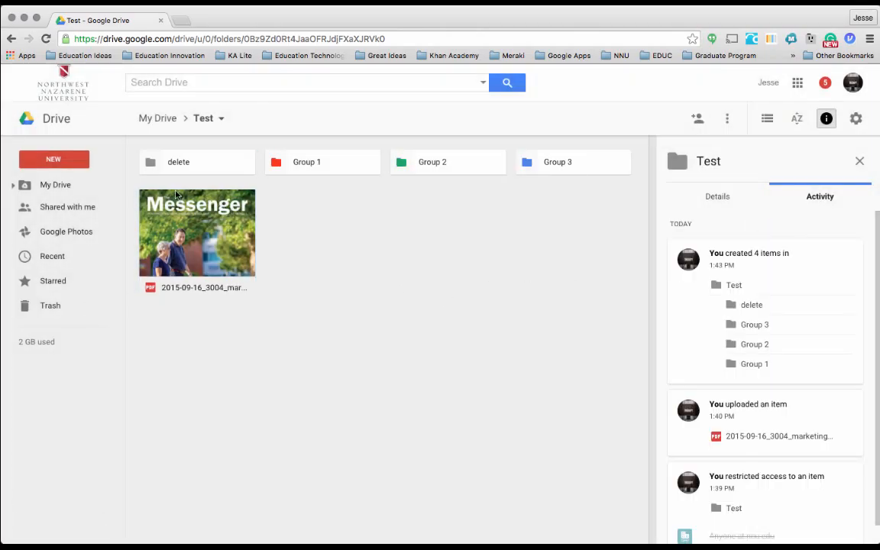
- Remove the delete folder from the Test folder, sending it to the trash
{"action": "left_click", "coordinate": [206, 171]}
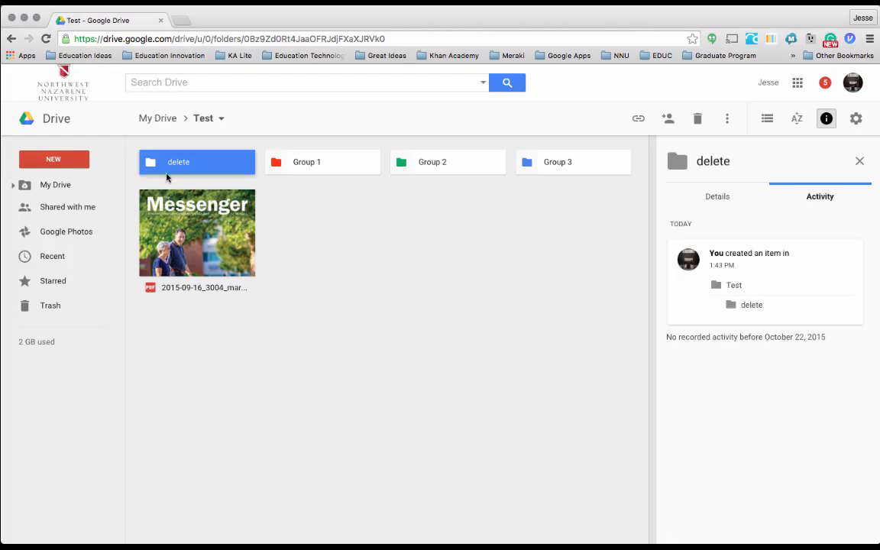
{"action": "right_click", "coordinate": [188, 176]}
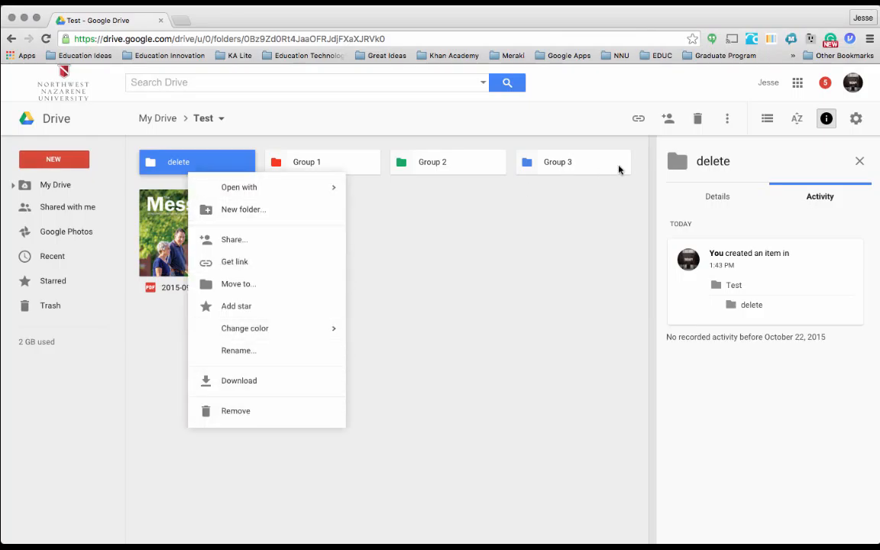
{"action": "left_click", "coordinate": [542, 239]}
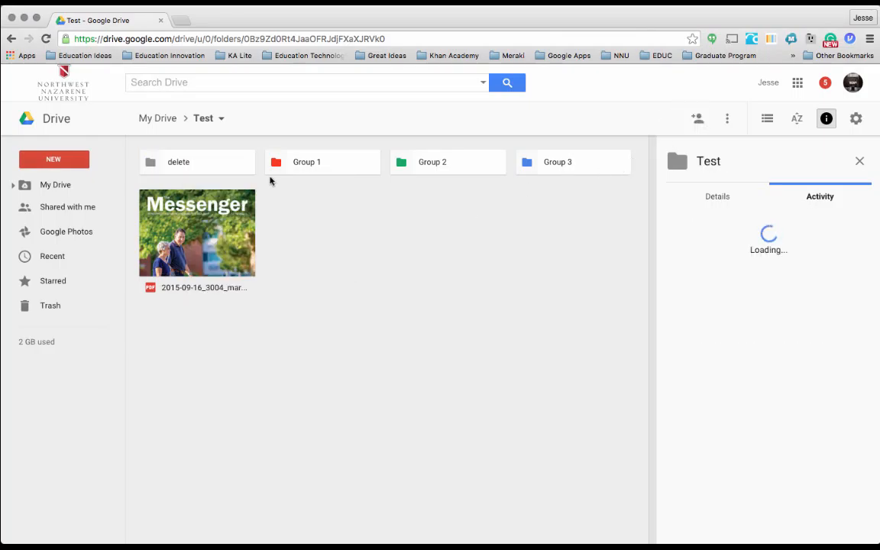
{"action": "left_click", "coordinate": [235, 165]}
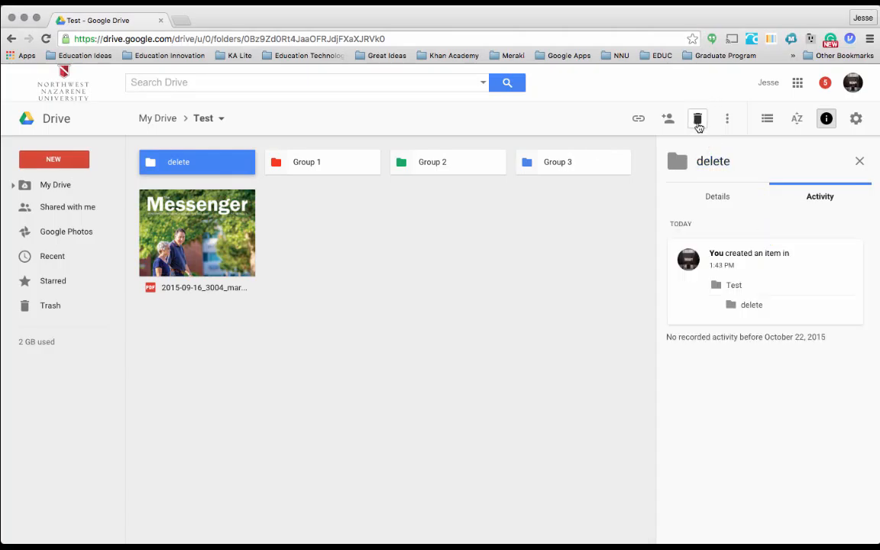
{"action": "left_click", "coordinate": [697, 120]}
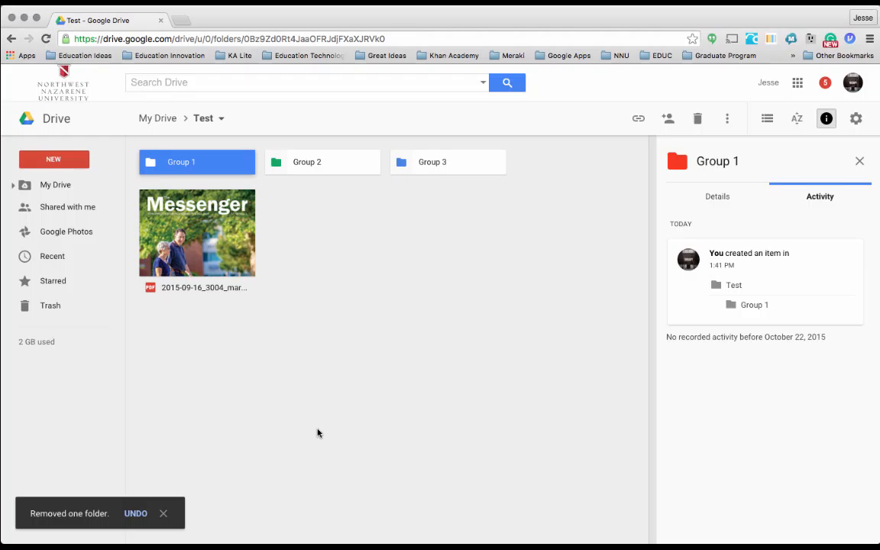
- Permanently delete the delete folder from the Trash and confirm the deletion
{"action": "left_click", "coordinate": [60, 311]}
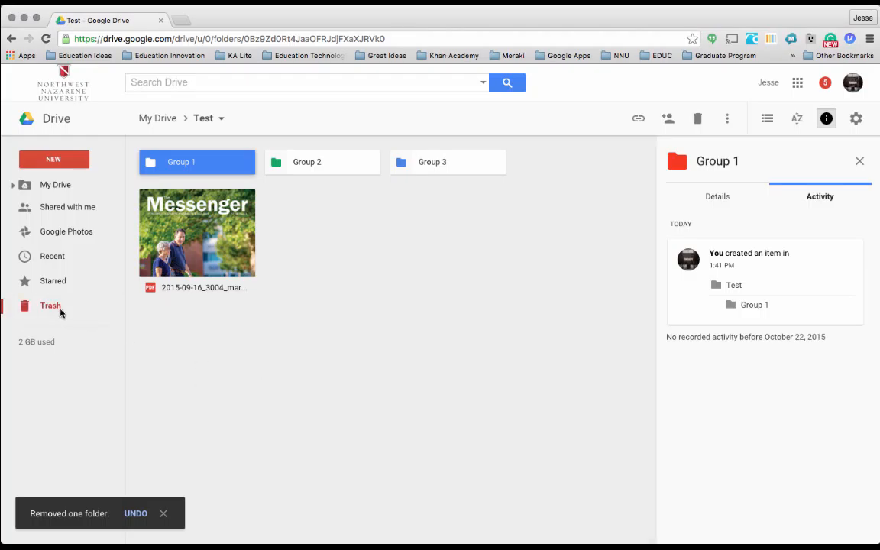
{"action": "left_click", "coordinate": [205, 168]}
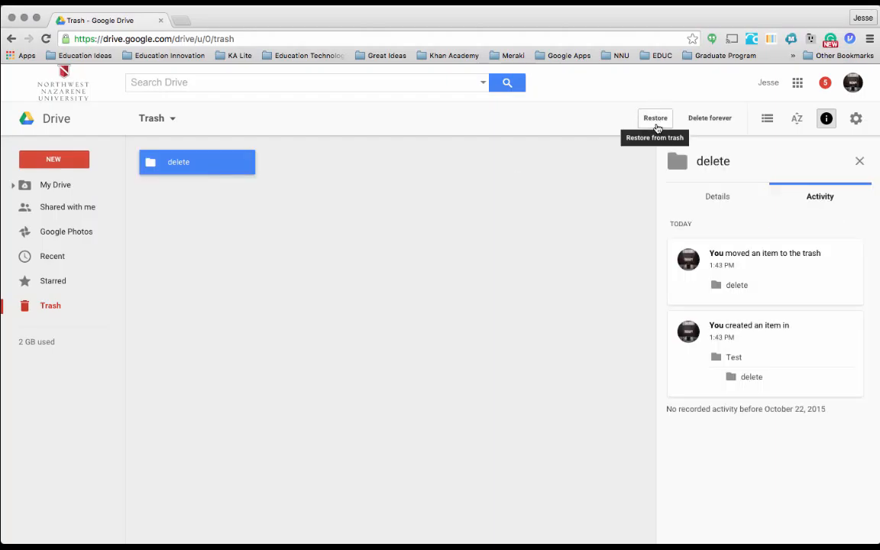
{"action": "left_click", "coordinate": [706, 121]}
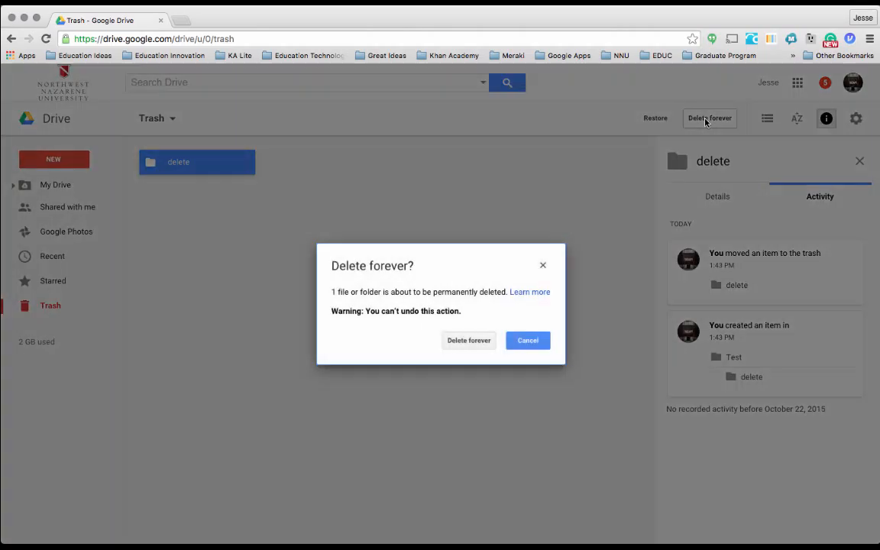
{"action": "left_click", "coordinate": [467, 342]}
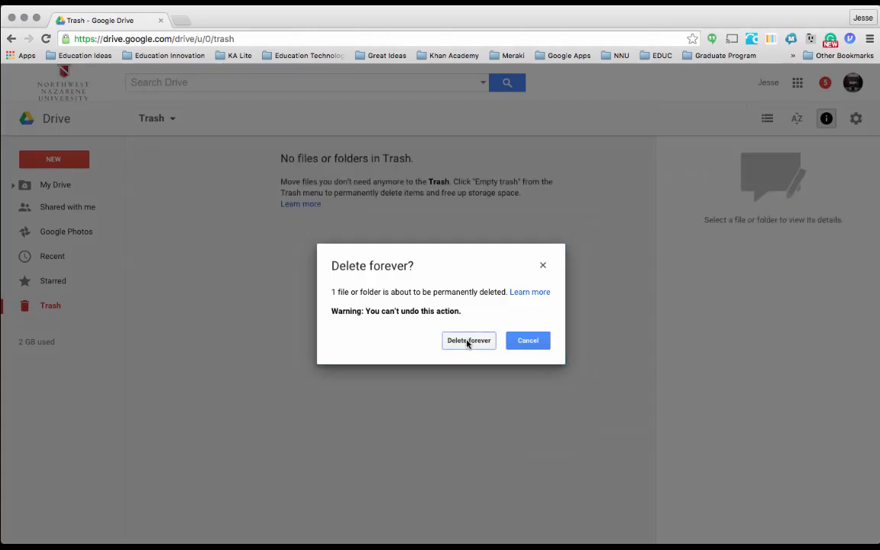
- Return to the Test folder in My Drive and add two suggested contacts as people to share the Group 1 folder with
{"action": "left_click", "coordinate": [55, 186]}
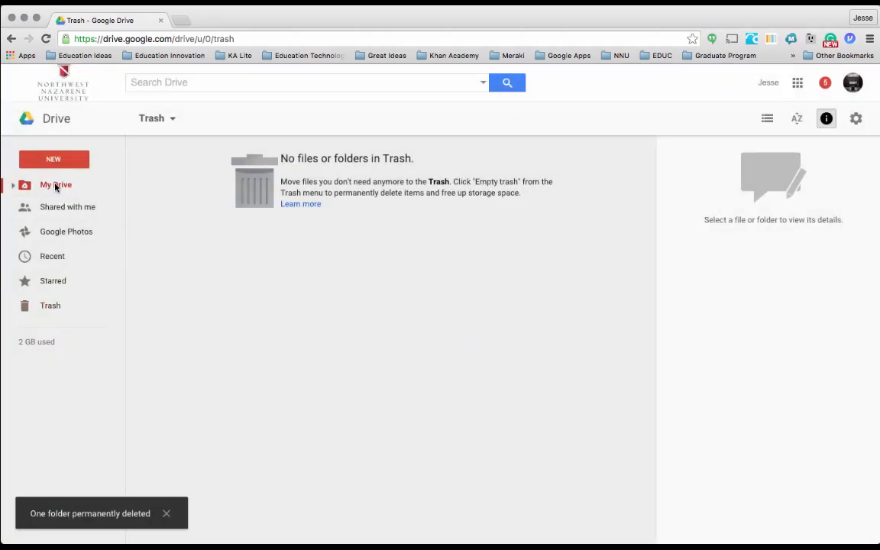
{"action": "double_click", "coordinate": [406, 302]}
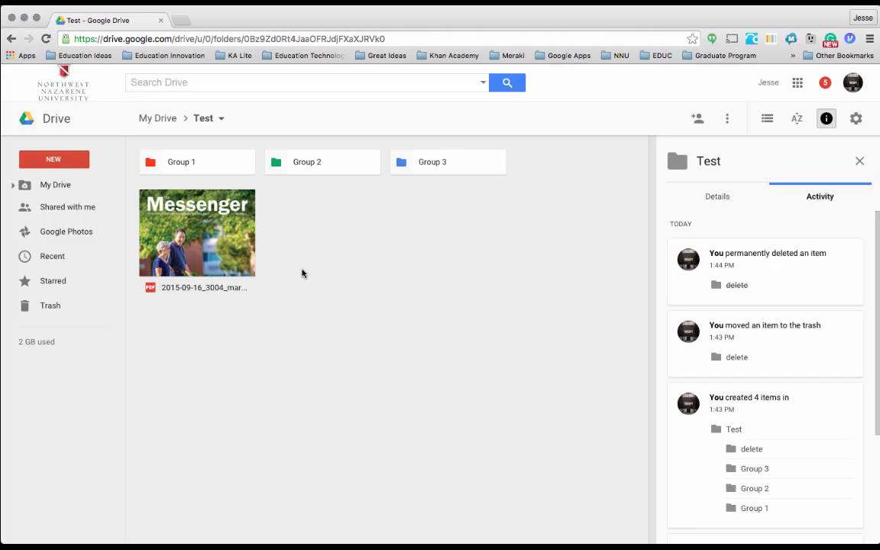
{"action": "left_click", "coordinate": [213, 174]}
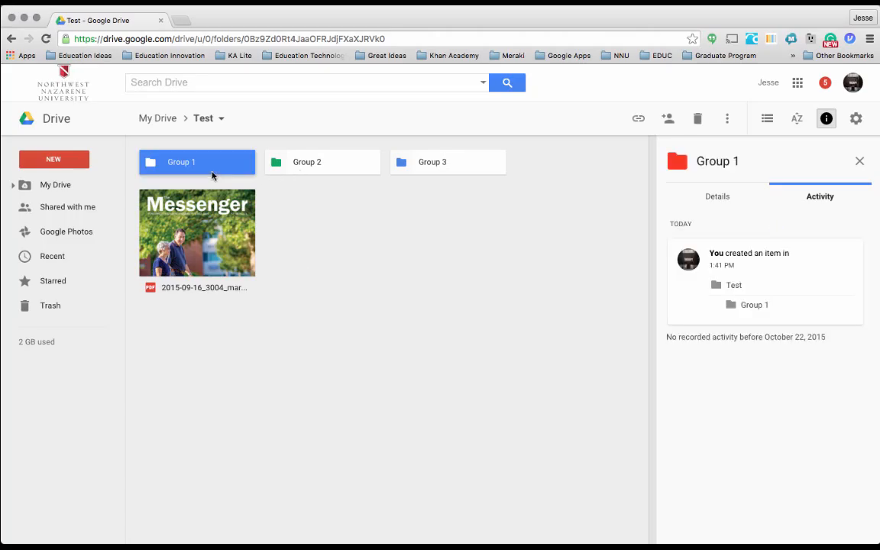
{"action": "right_click", "coordinate": [212, 174]}
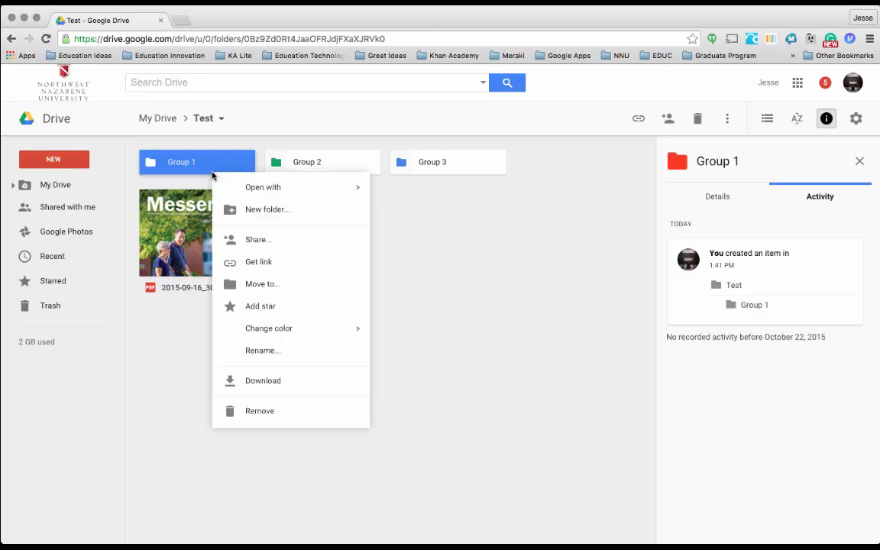
{"action": "left_click", "coordinate": [260, 240]}
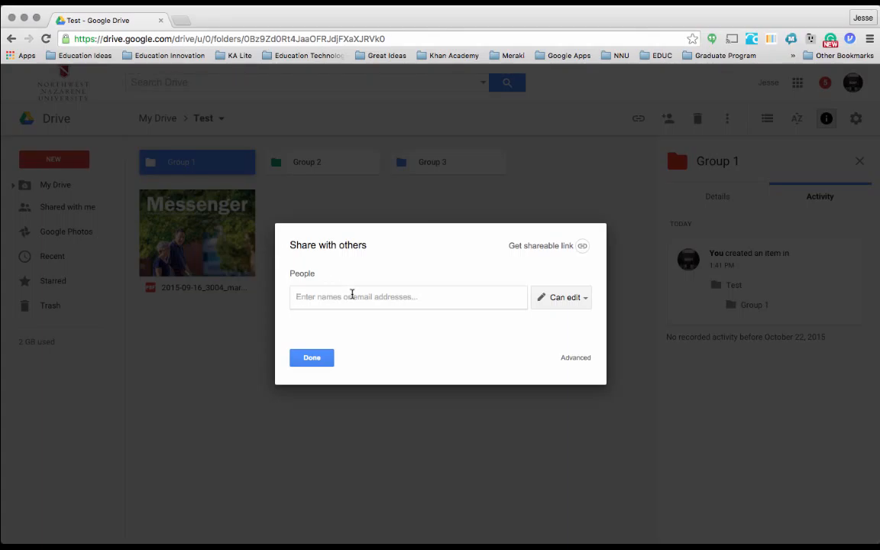
{"action": "type", "text": "amy"}
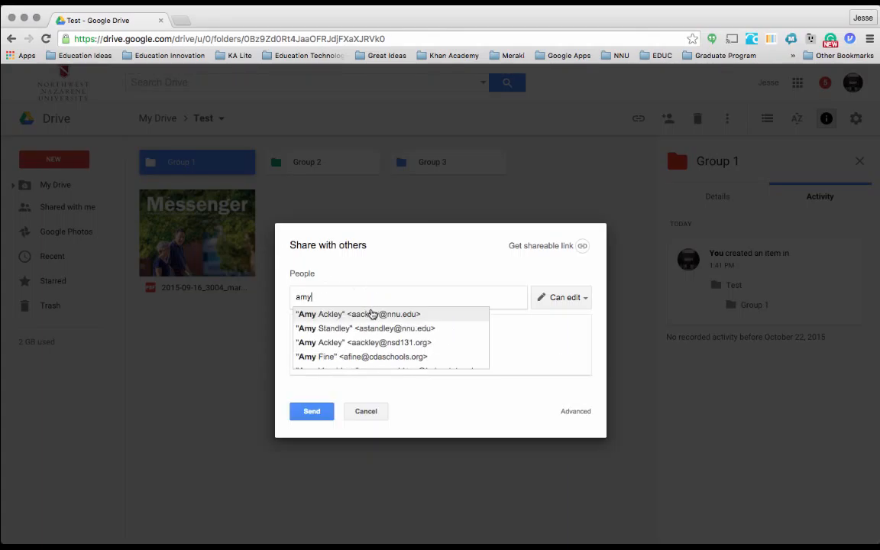
{"action": "left_click", "coordinate": [369, 313]}
{"action": "type", "text": "gr"}
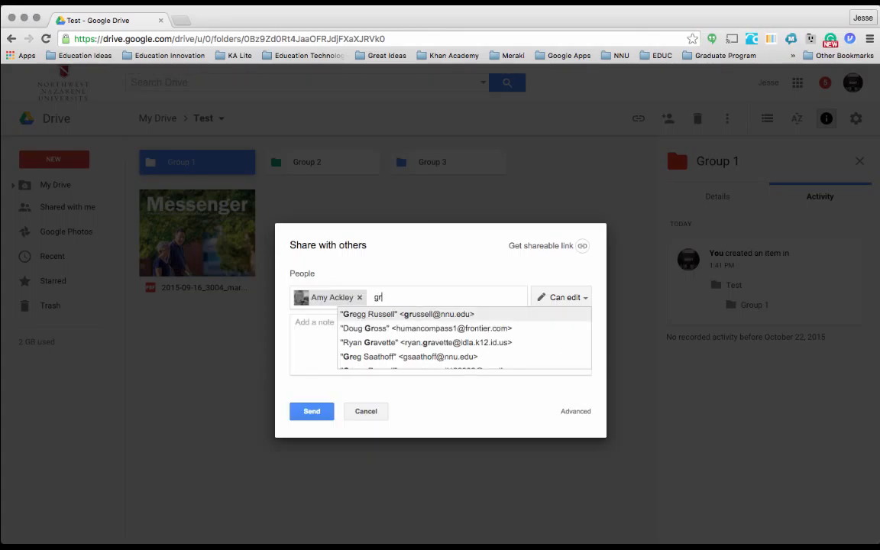
{"action": "left_click", "coordinate": [369, 314]}
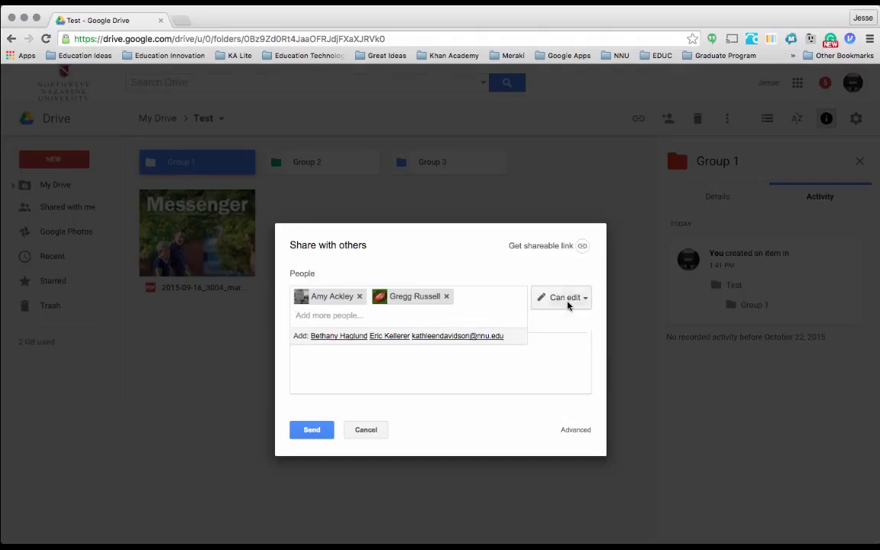
- Set the invited people's permission for Group 1 to Can edit and send the sharing invitation
{"action": "left_click", "coordinate": [569, 304]}
{"action": "left_click", "coordinate": [556, 338]}
{"action": "left_click", "coordinate": [569, 301]}
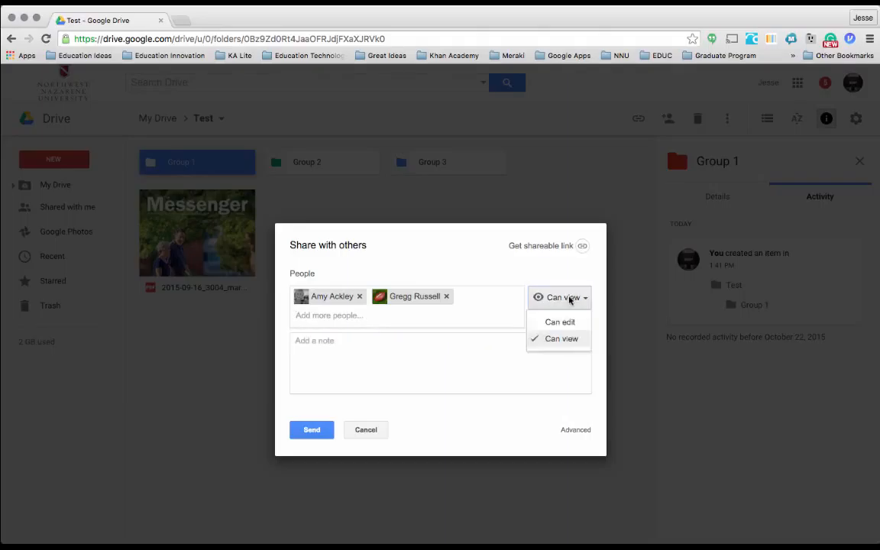
{"action": "left_click", "coordinate": [563, 320]}
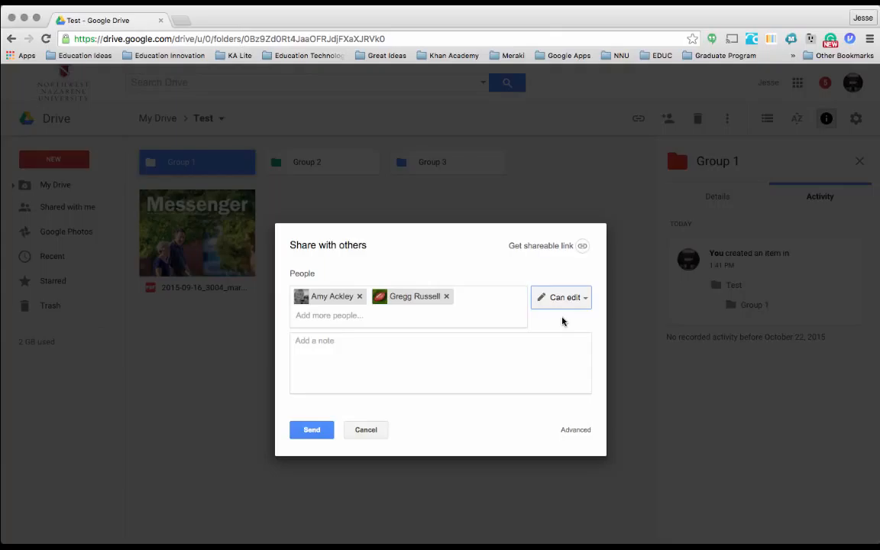
{"action": "left_click", "coordinate": [324, 428]}
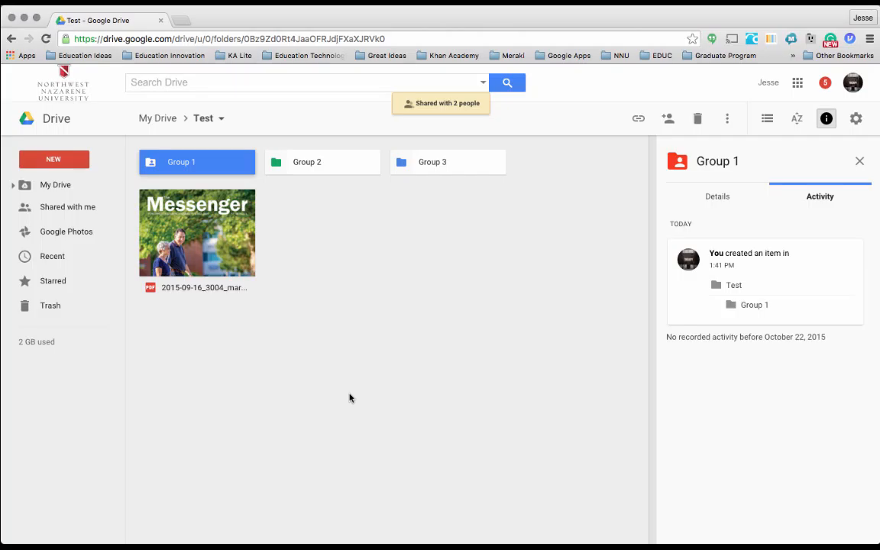
- Remove both invited collaborators in Group 1's advanced sharing settings and save the changes
{"action": "right_click", "coordinate": [227, 163]}
{"action": "left_click", "coordinate": [273, 240]}
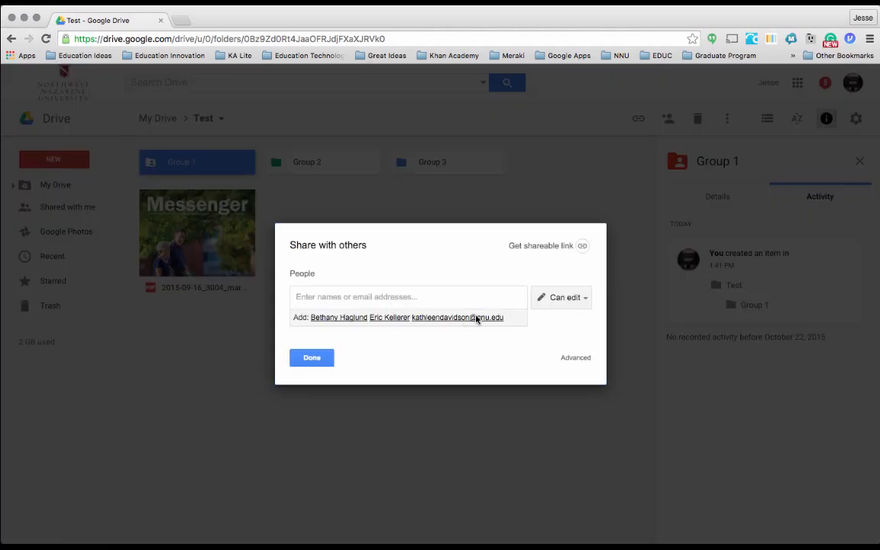
{"action": "left_click", "coordinate": [573, 358]}
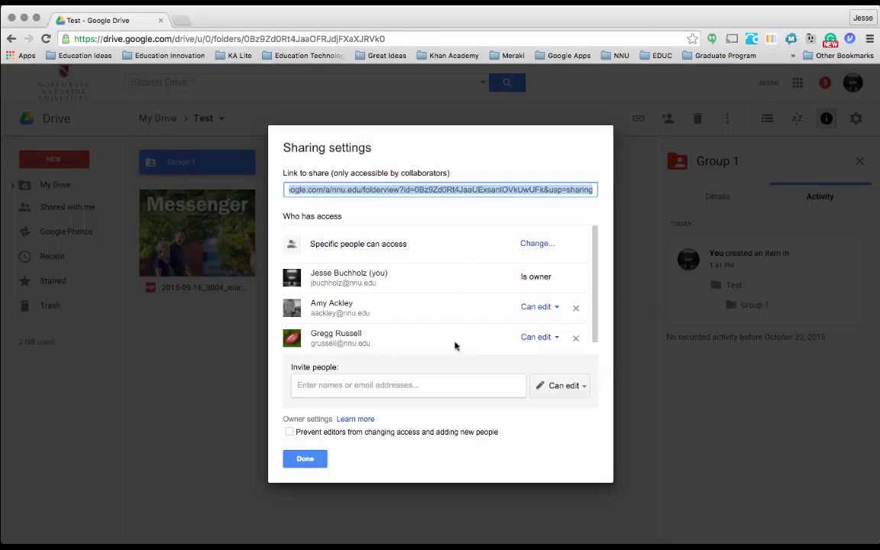
{"action": "scroll", "coordinate": [454, 345], "scroll_direction": "down", "scroll_amount": 1}
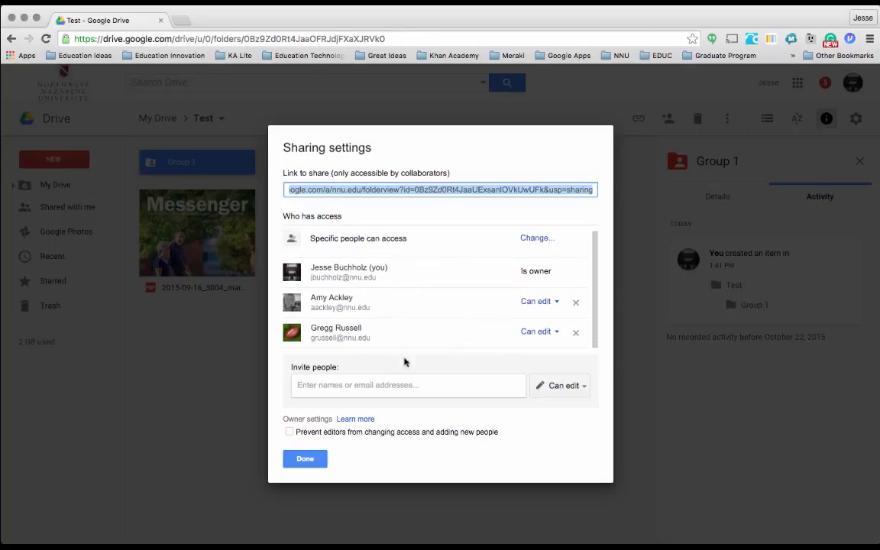
{"action": "left_click", "coordinate": [575, 302]}
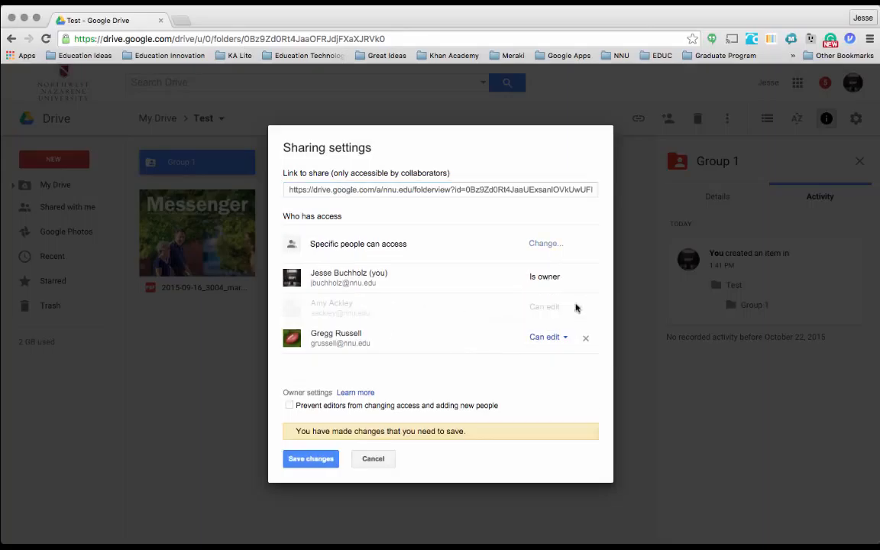
{"action": "left_click", "coordinate": [586, 339]}
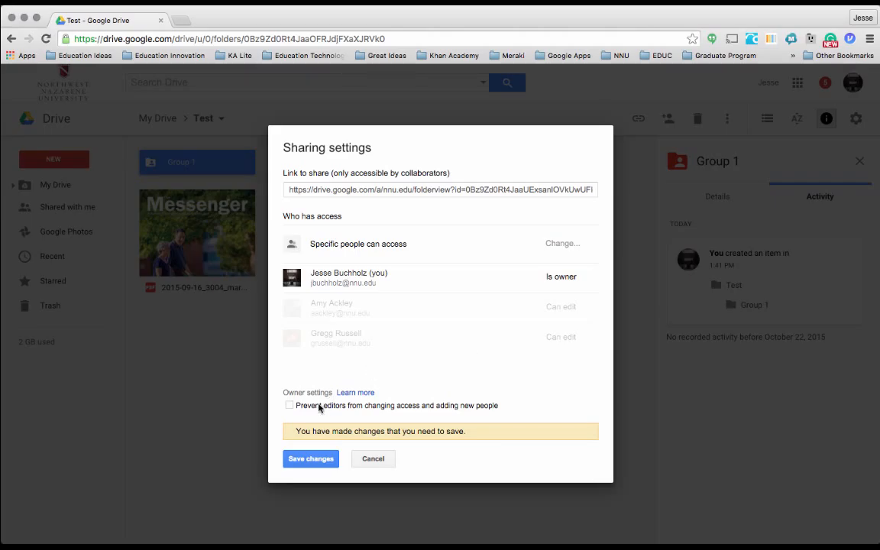
{"action": "left_click", "coordinate": [310, 459]}
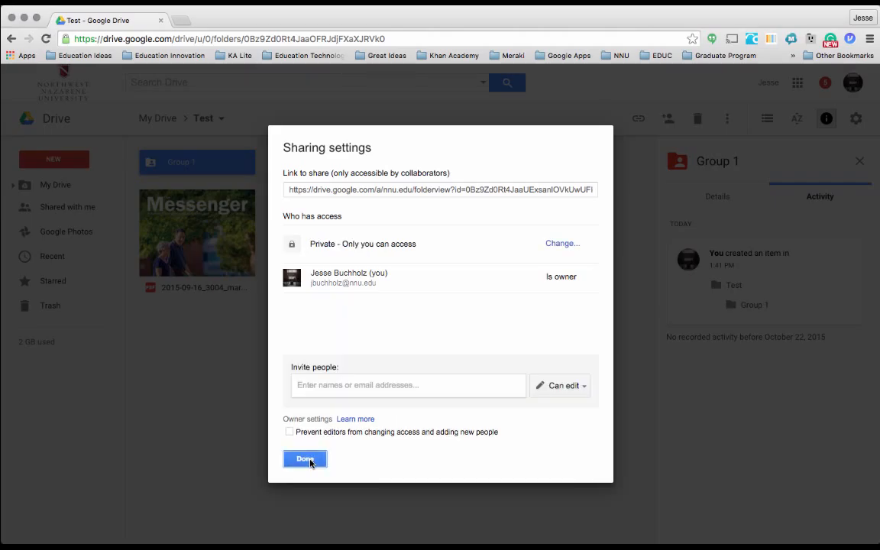
- Close the sharing settings and place a copy of the 2015-09-16_3004_marketing_emessengerfall2015_messengerlowres.pdf file in the Group 1 folder
{"action": "left_click", "coordinate": [306, 459]}
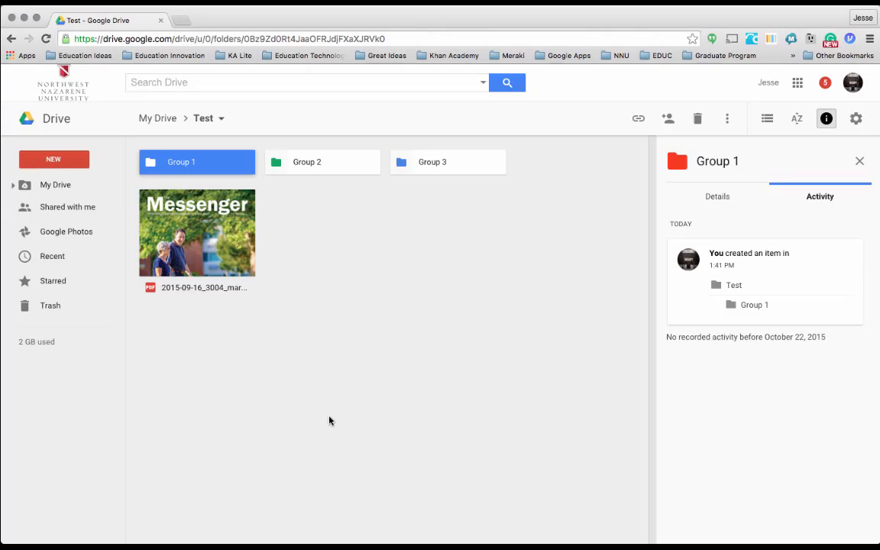
{"action": "right_click", "coordinate": [204, 249]}
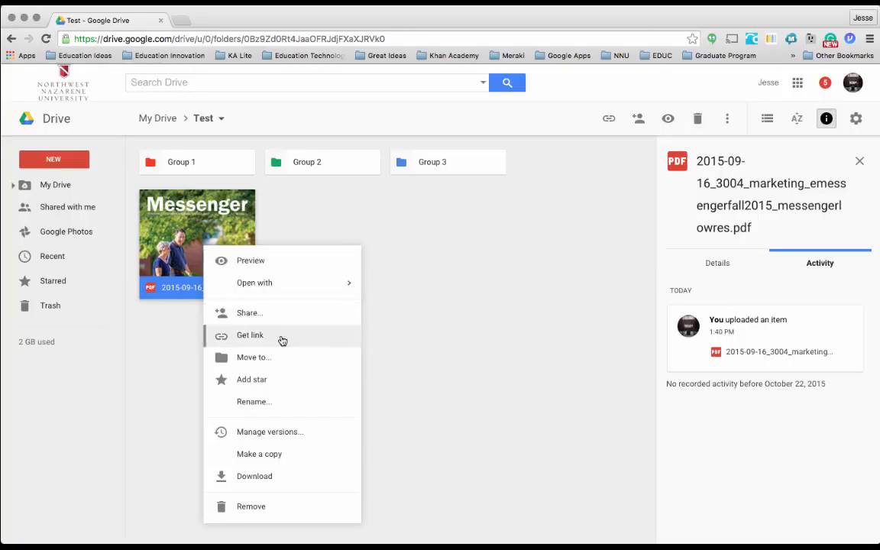
{"action": "left_click", "coordinate": [268, 457]}
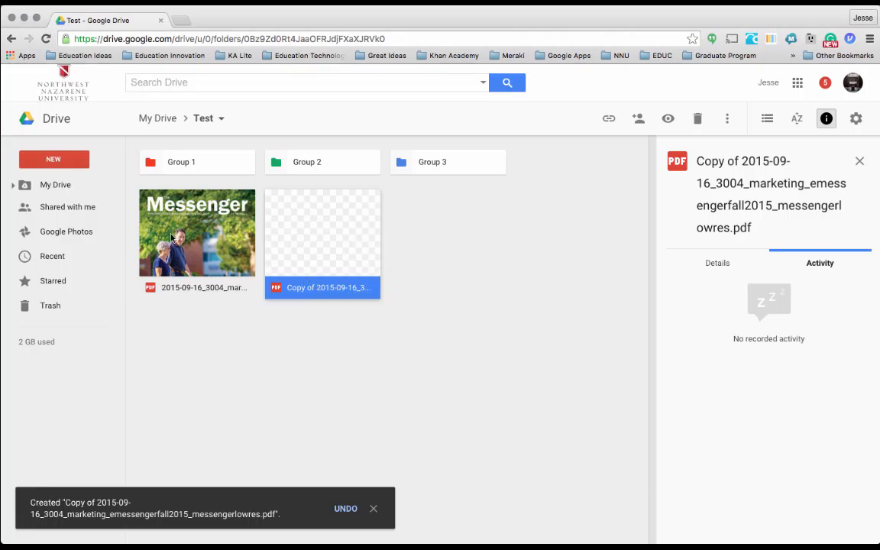
{"action": "left_click_drag", "start_coordinate": [325, 242], "coordinate": [211, 166]}
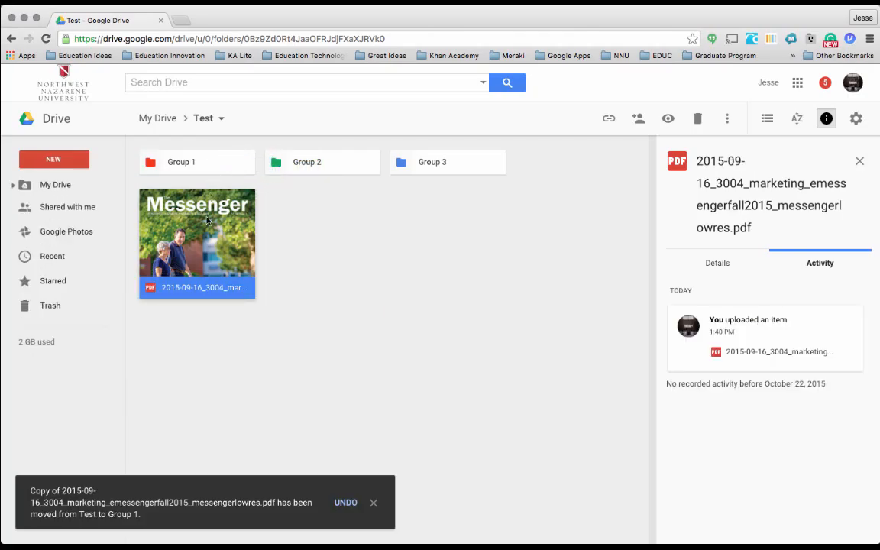
- Make another copy of the original Messenger PDF in the Test folder and move that copy into Group 2
{"action": "right_click", "coordinate": [204, 241]}
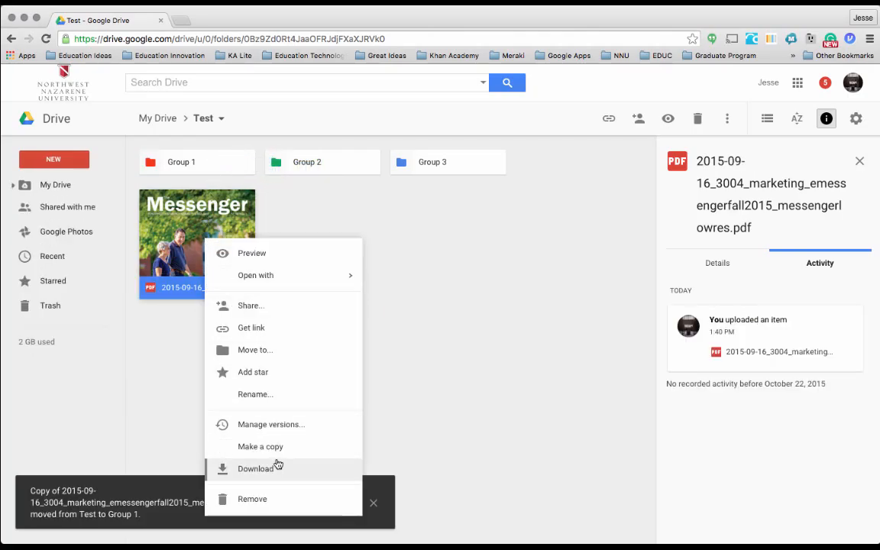
{"action": "left_click", "coordinate": [278, 452]}
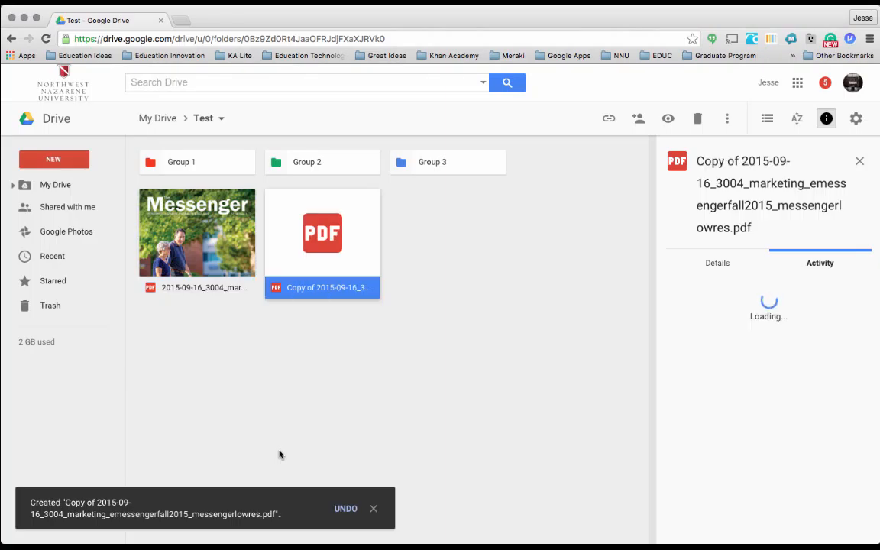
{"action": "left_click_drag", "start_coordinate": [338, 229], "coordinate": [324, 164]}
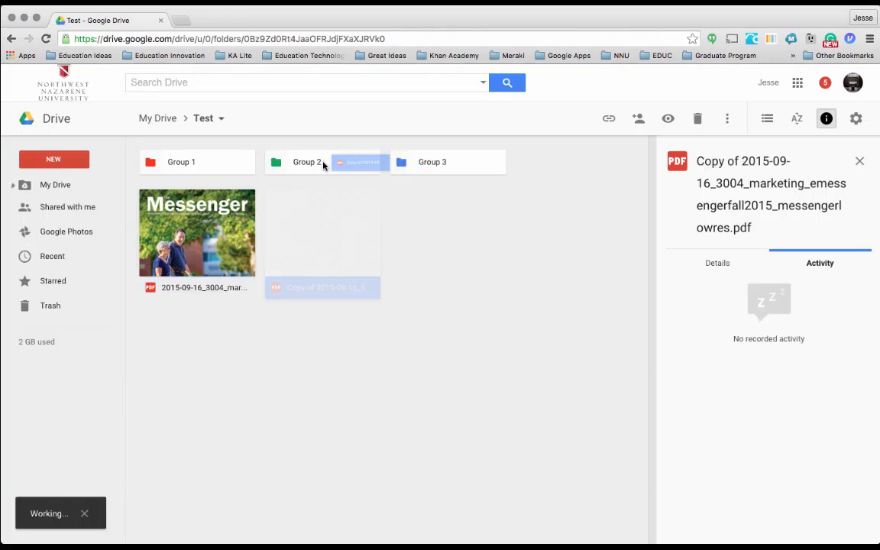
- Make a further copy of the original Messenger PDF and move that copy into Group 3
{"action": "right_click", "coordinate": [226, 216]}
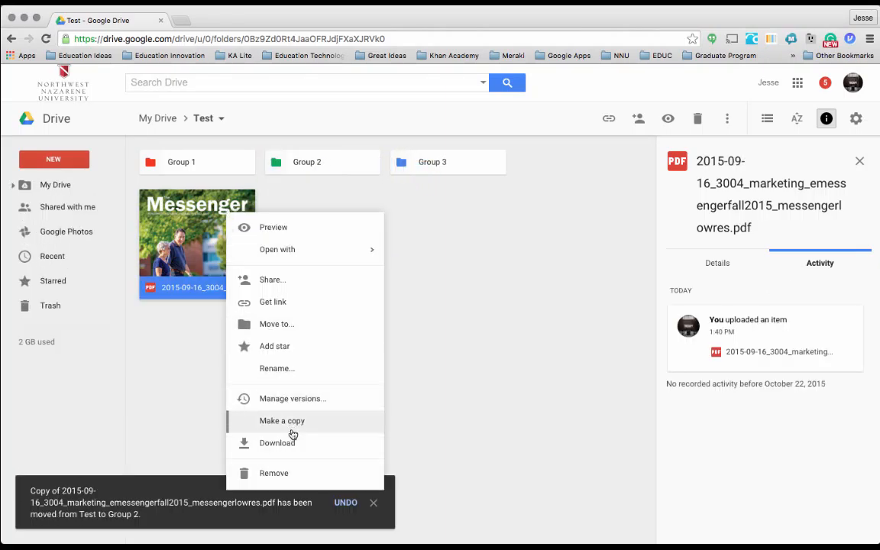
{"action": "left_click", "coordinate": [245, 422]}
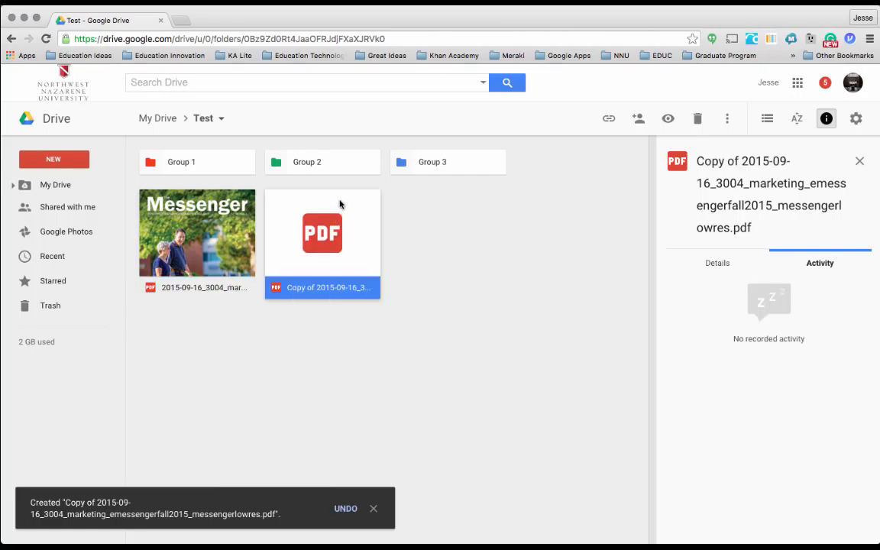
{"action": "left_click_drag", "start_coordinate": [341, 203], "coordinate": [430, 169]}
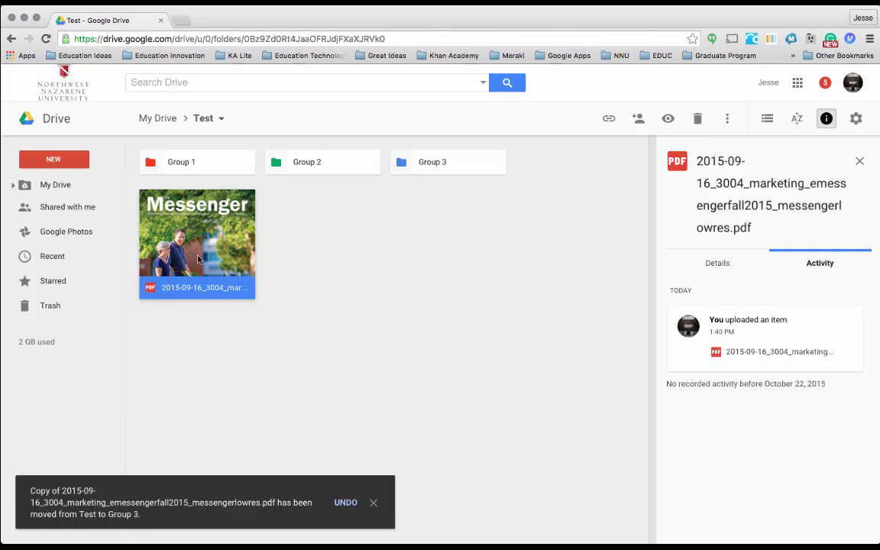
- Check the contents of the Group 1, Group 2 and Group 3 folders in turn, and return to the Test folder
{"action": "left_click", "coordinate": [200, 166]}
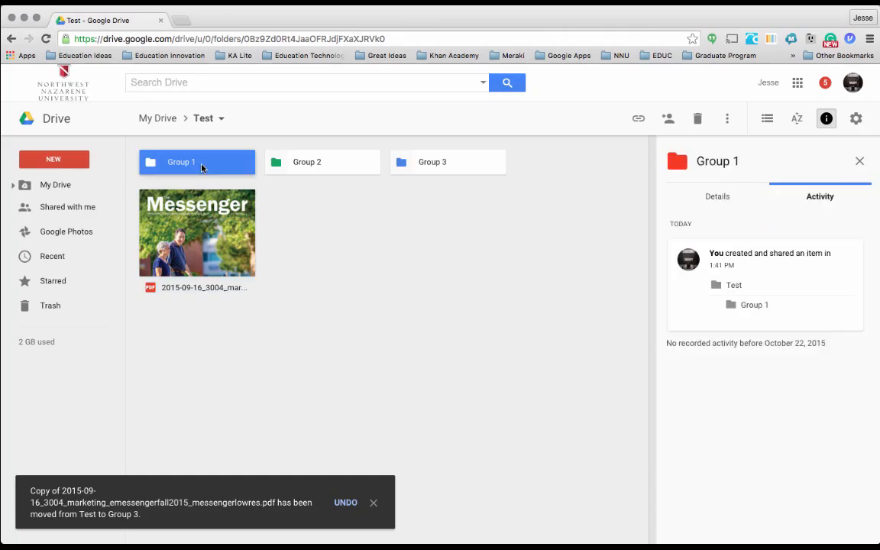
{"action": "double_click", "coordinate": [202, 168]}
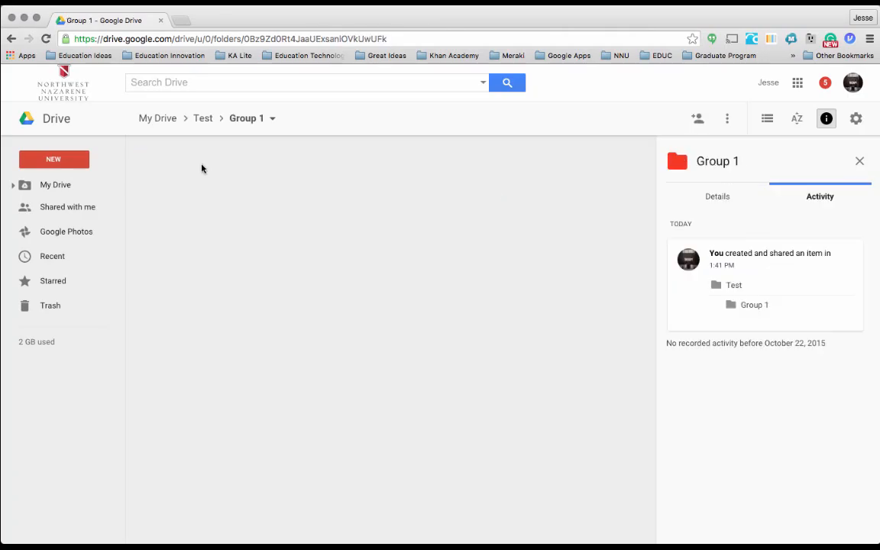
{"action": "left_click", "coordinate": [207, 118]}
{"action": "double_click", "coordinate": [317, 166]}
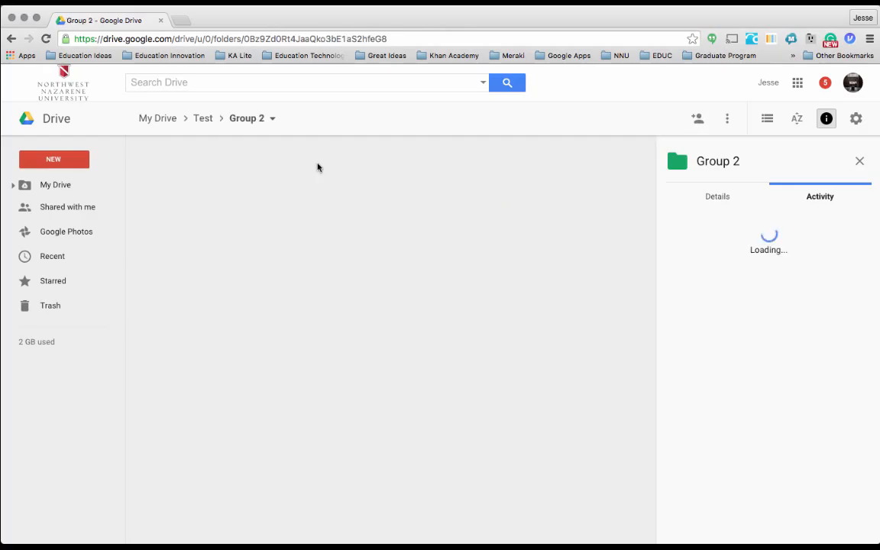
{"action": "left_click", "coordinate": [203, 119]}
{"action": "double_click", "coordinate": [406, 167]}
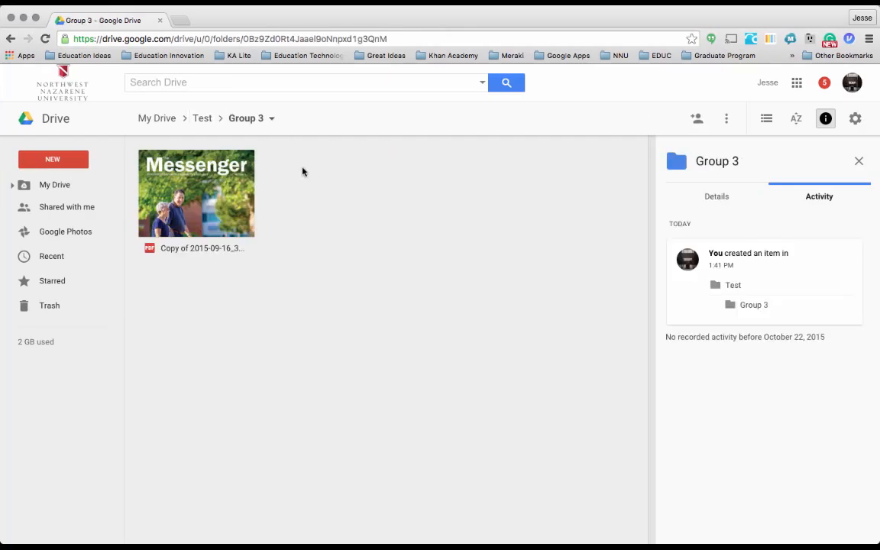
{"action": "left_click", "coordinate": [202, 120]}
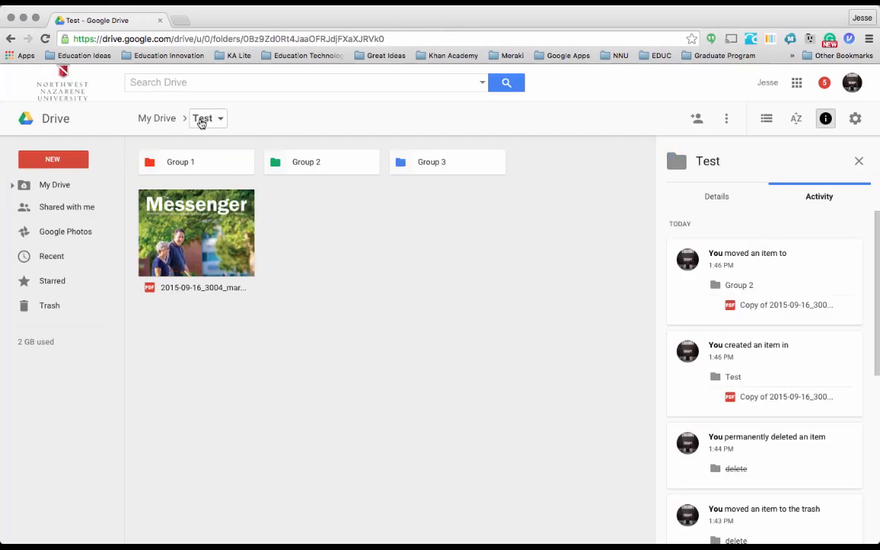
{"action": "left_click", "coordinate": [197, 229]}
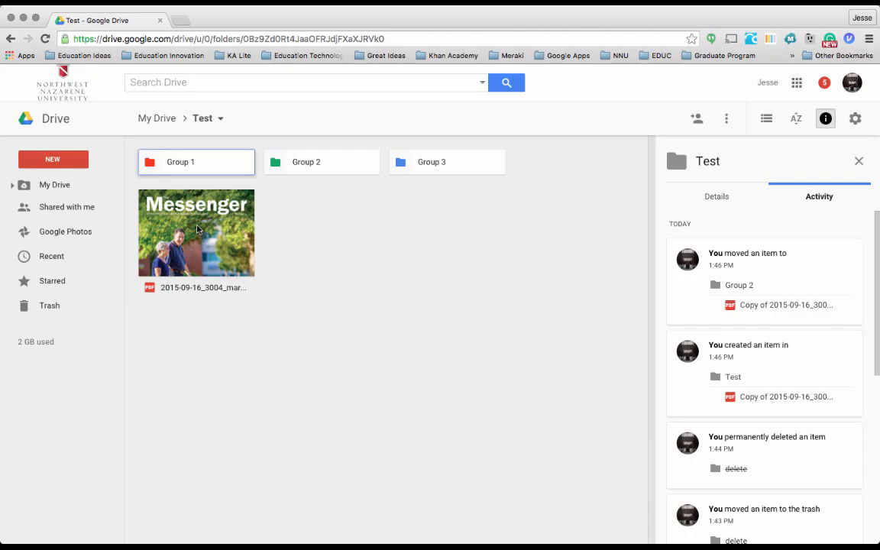